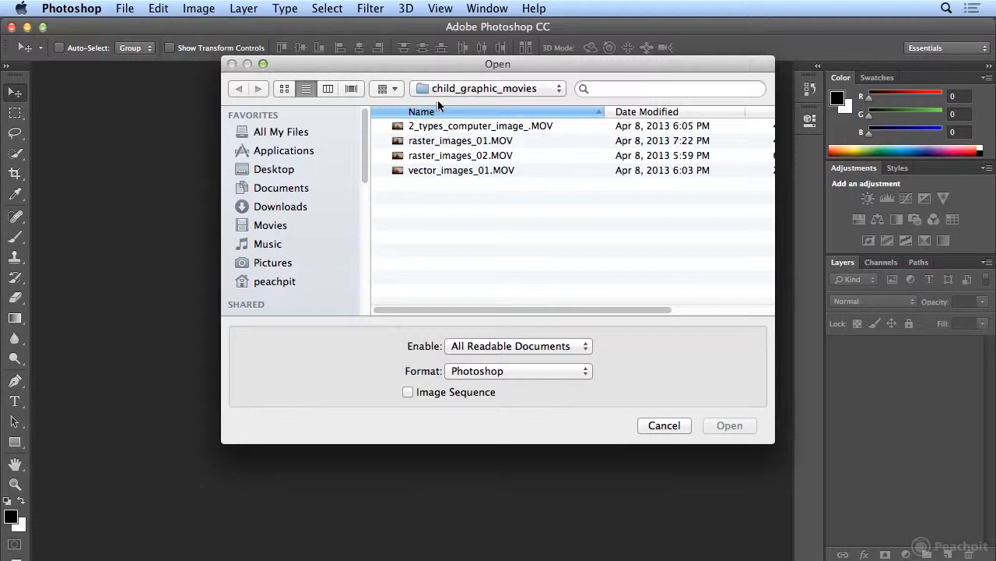
- Open the video 2_types_computer_image_.MOV from child_graphic_movies and enlarge the timeline area to show its tracks fully
click(436, 128)
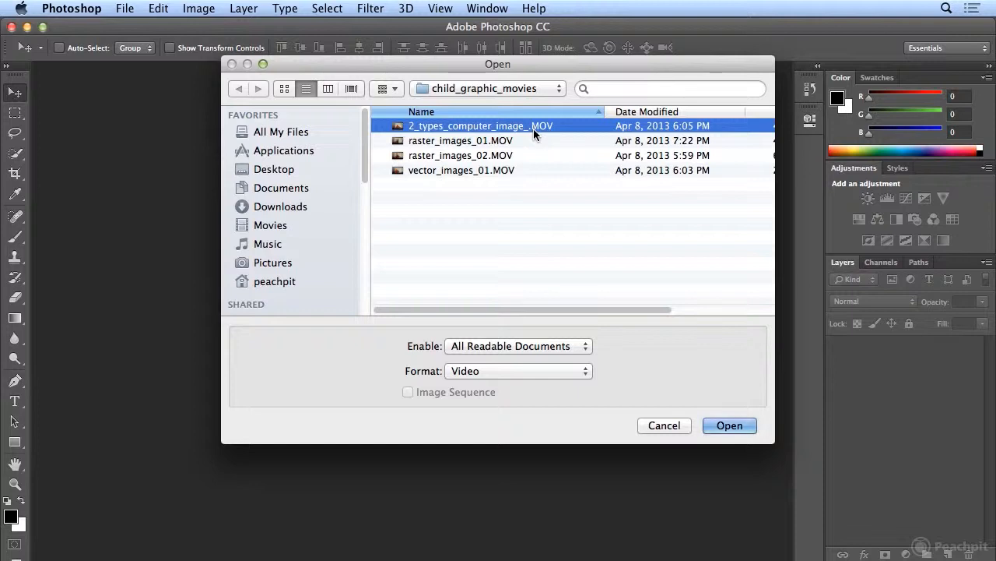
double_click(475, 128)
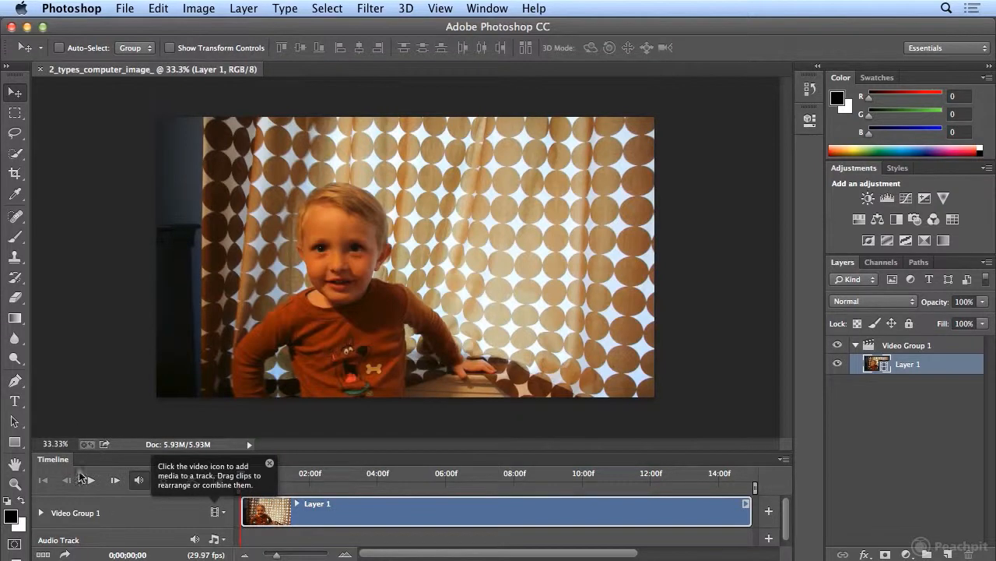
drag(285, 451, 293, 399)
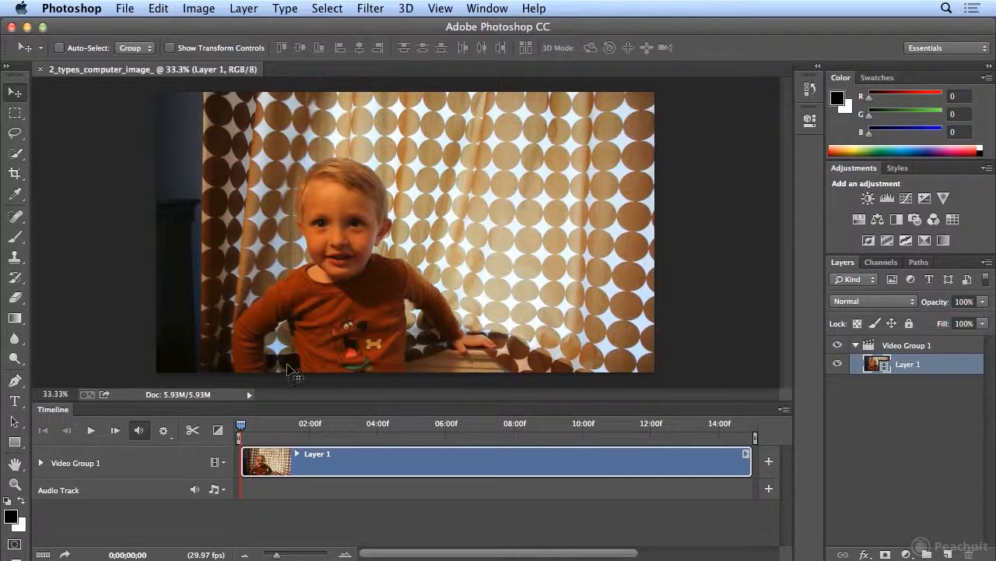
- Play through the whole clip, then replay the section around 4 to 7 seconds to find where the unwanted part starts
click(91, 432)
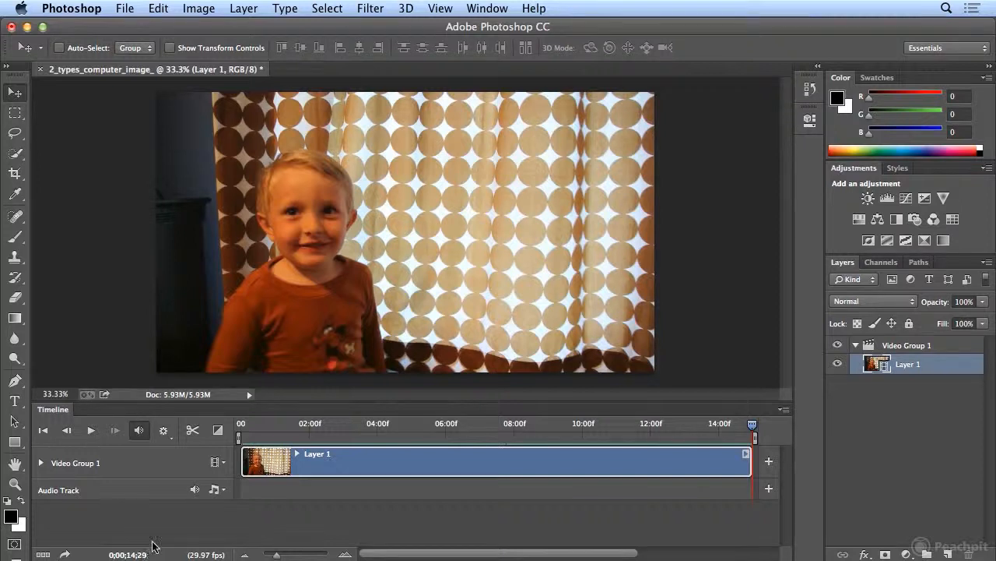
drag(752, 426, 428, 442)
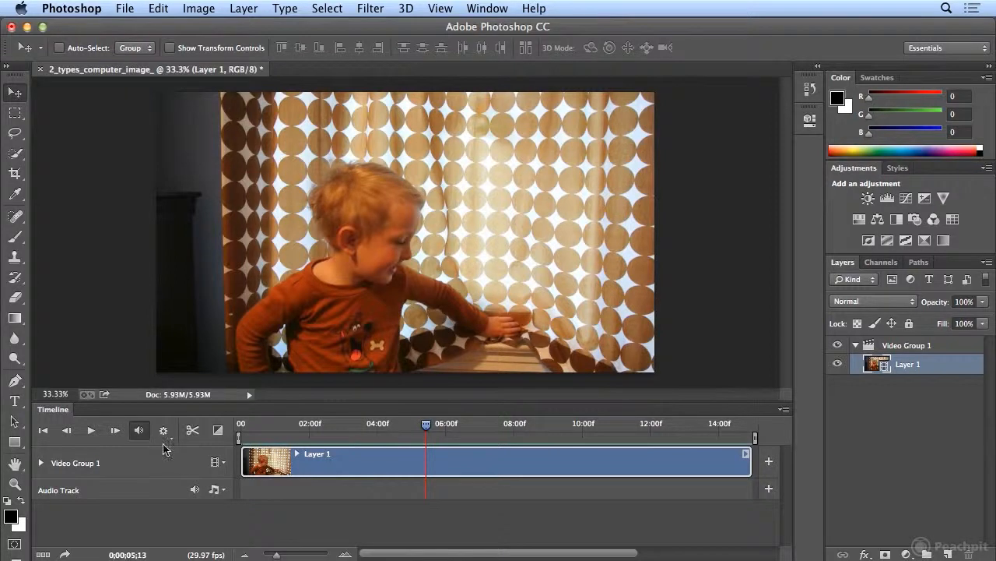
click(90, 432)
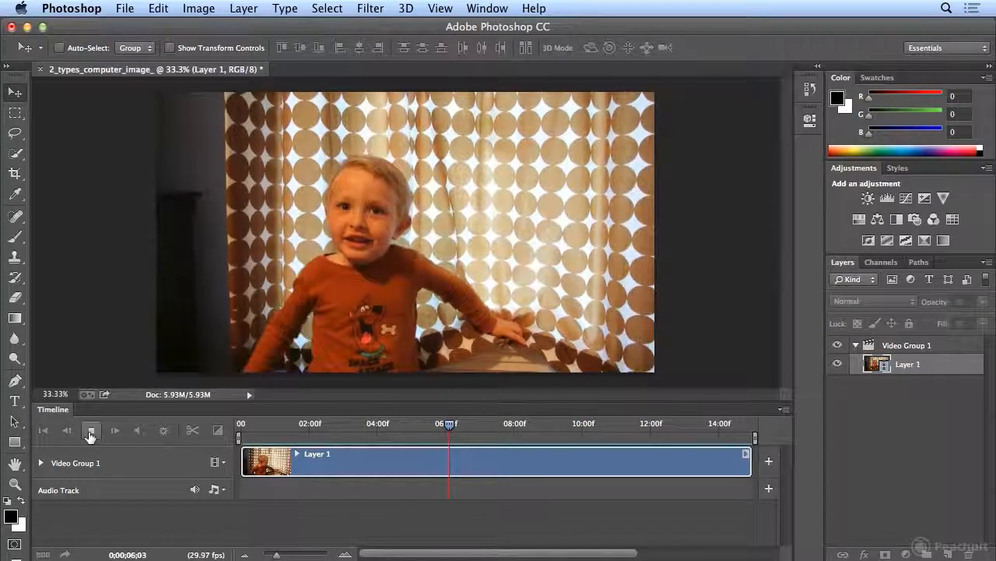
click(90, 432)
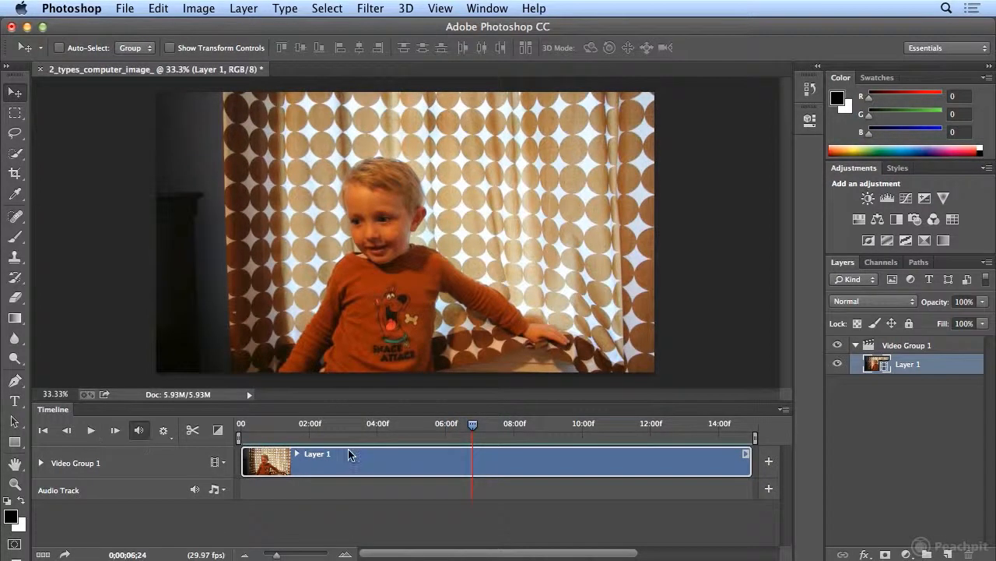
drag(476, 430, 407, 440)
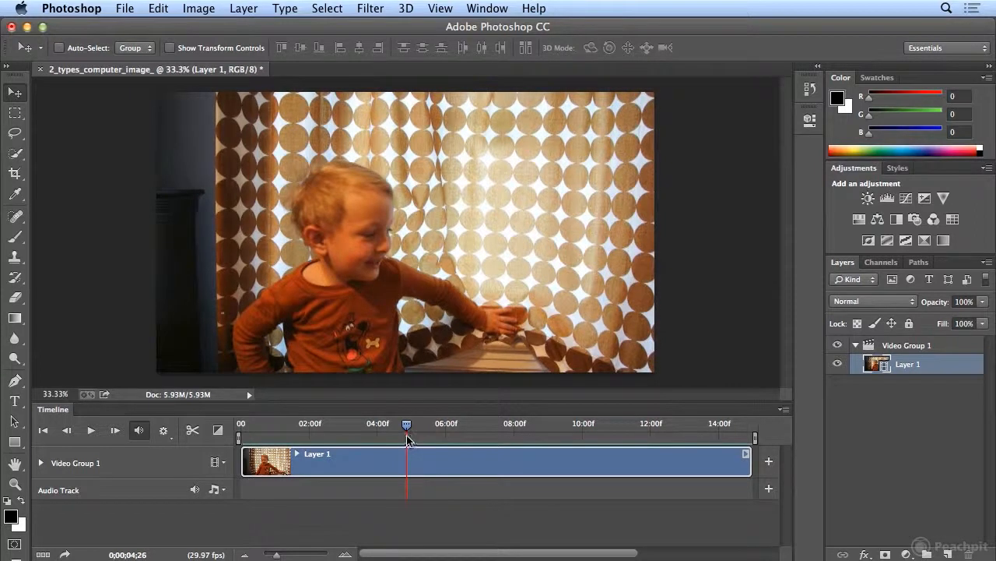
click(85, 434)
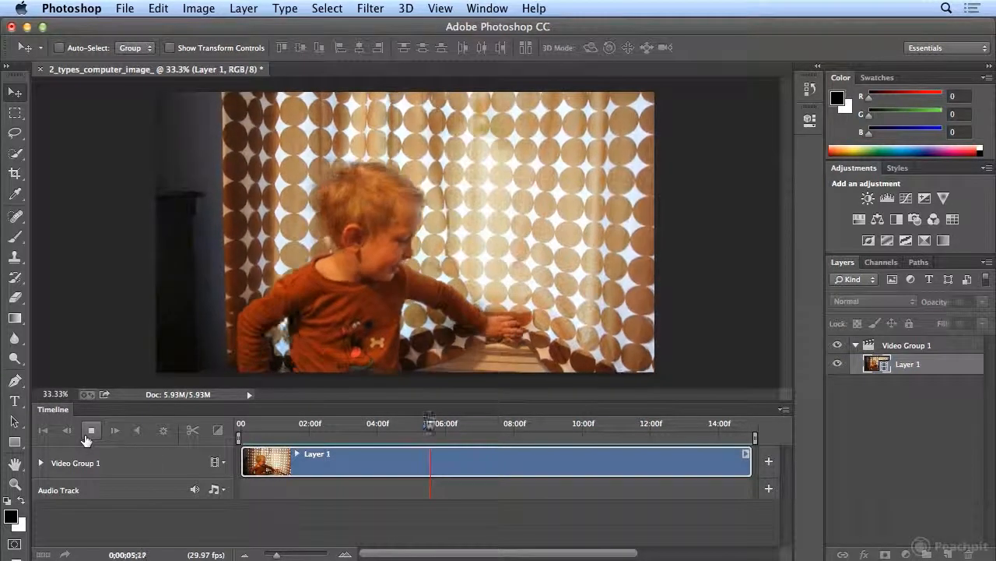
drag(444, 428, 387, 439)
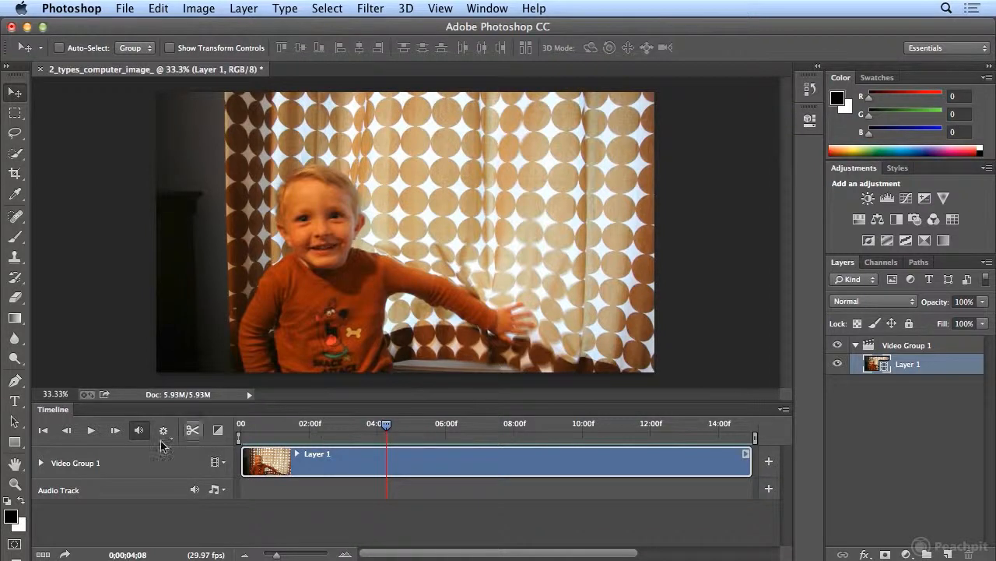
click(88, 433)
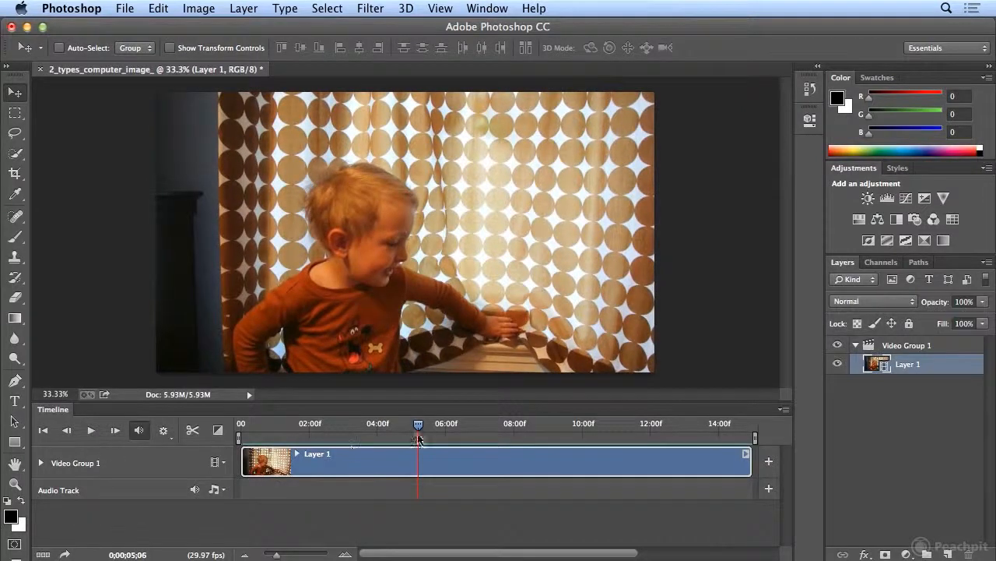
- Position the playhead at 0;00;04;08 and split the video clip there
drag(418, 427, 387, 437)
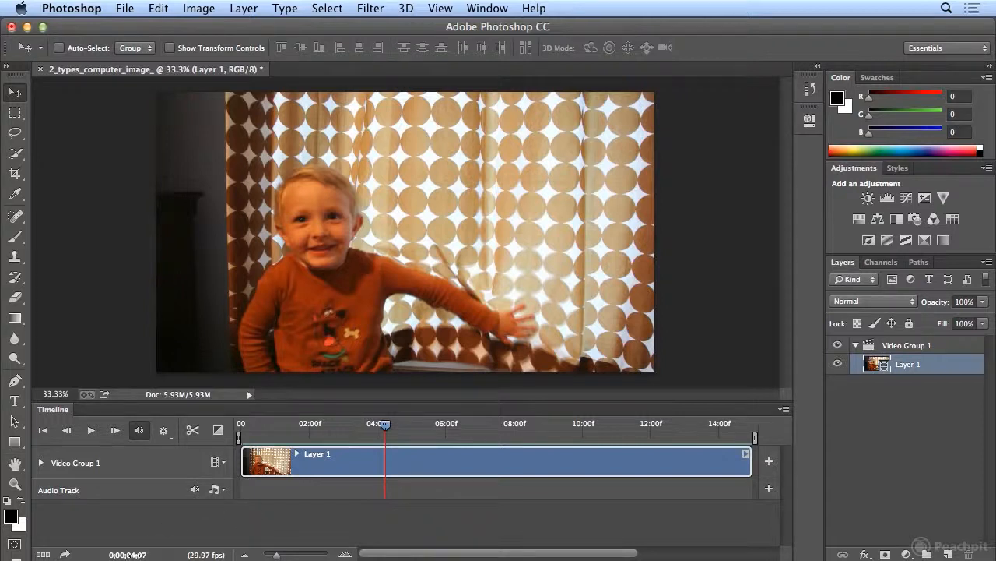
drag(137, 554, 140, 554)
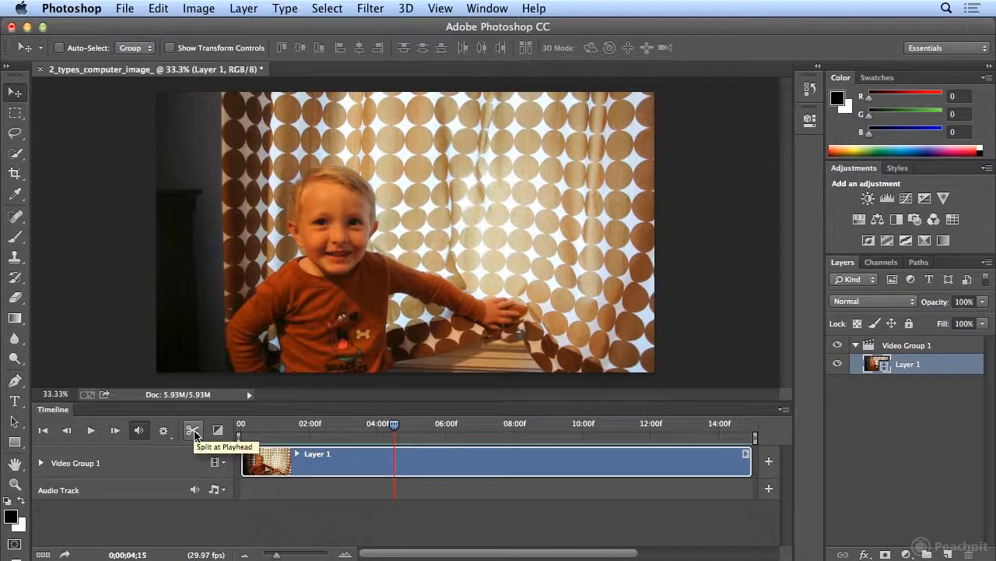
drag(137, 554, 135, 554)
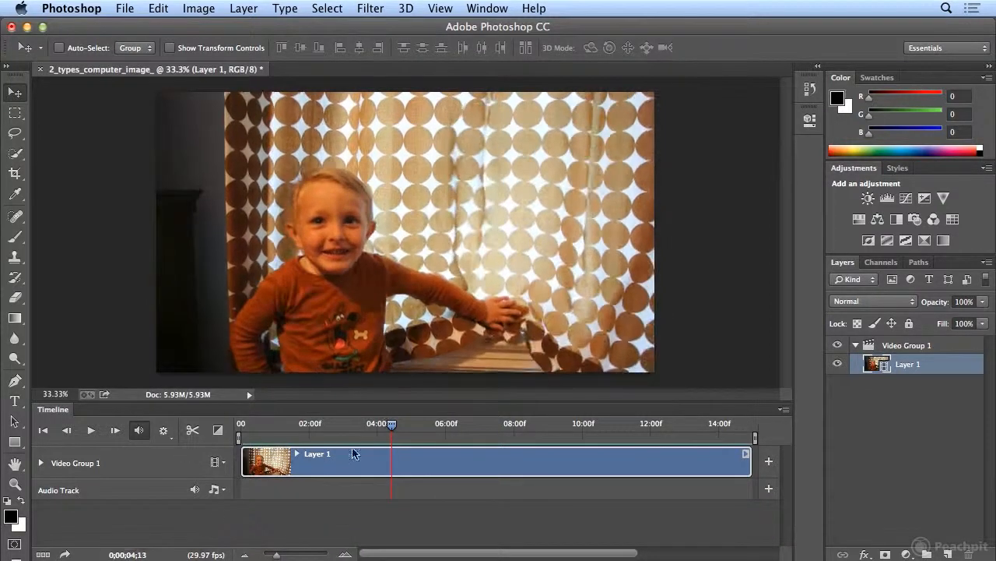
drag(393, 427, 387, 430)
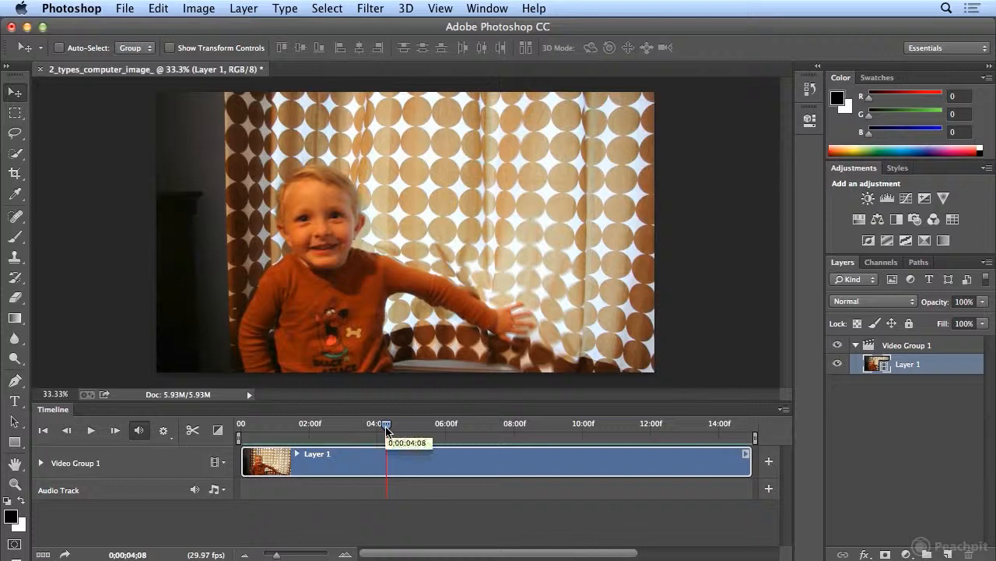
mouse_move(387, 431)
mouse_down()
mouse_move(397, 430)
mouse_move(379, 430)
mouse_move(399, 433)
mouse_up()
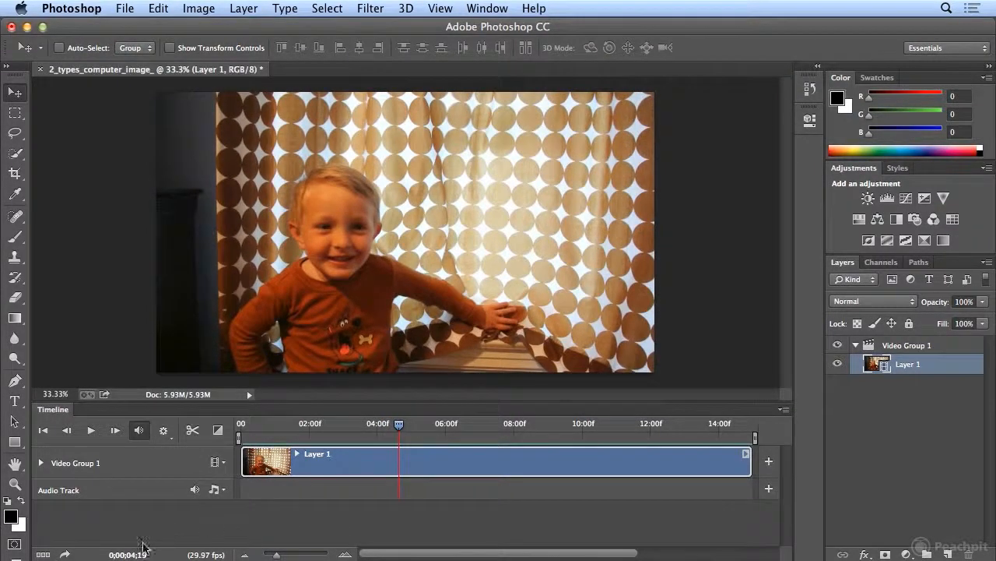
drag(125, 555, 136, 554)
drag(124, 555, 124, 555)
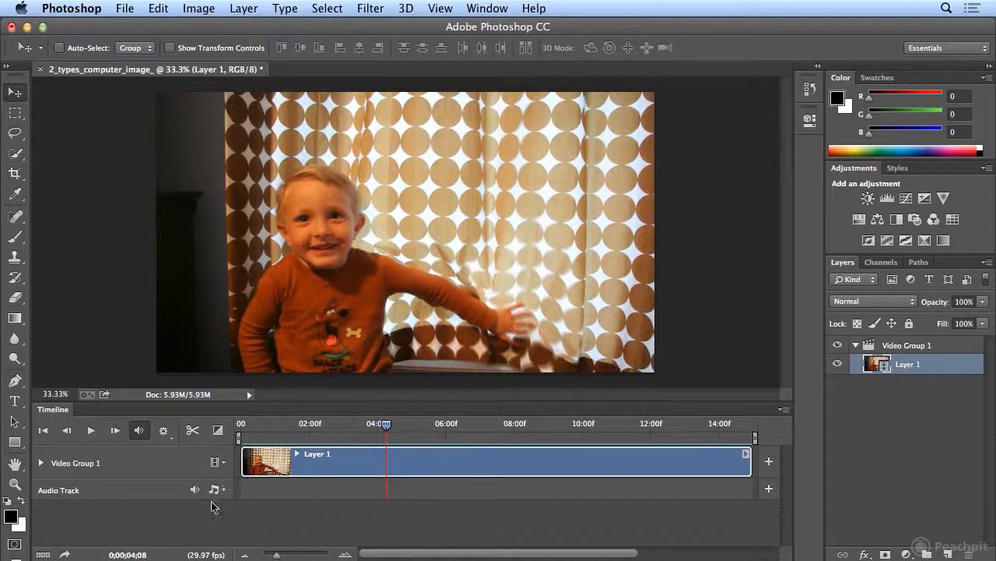
click(191, 431)
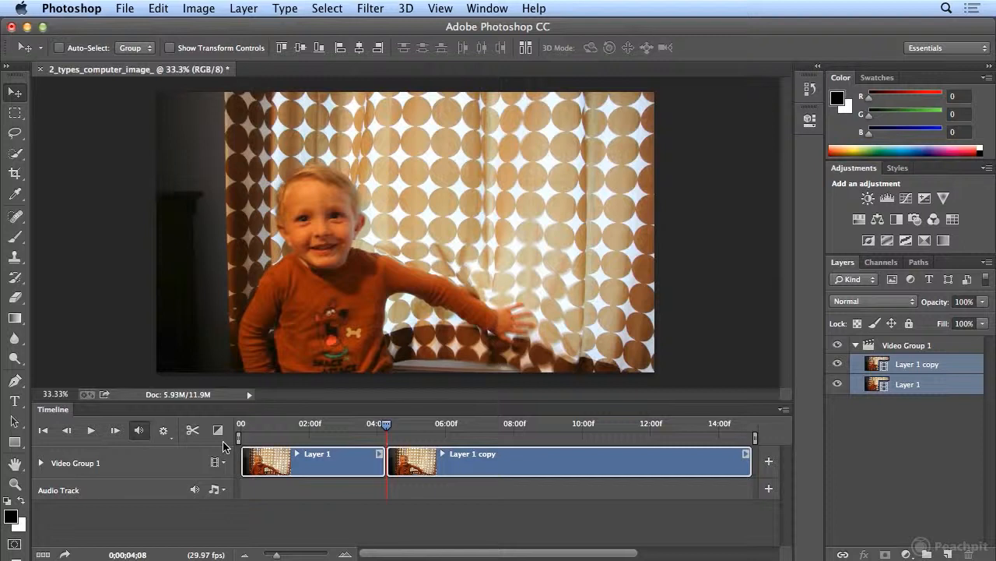
- Preview the footage after the first cut, and split the second clip at 0;00;06;16 where the unwanted part ends
click(90, 434)
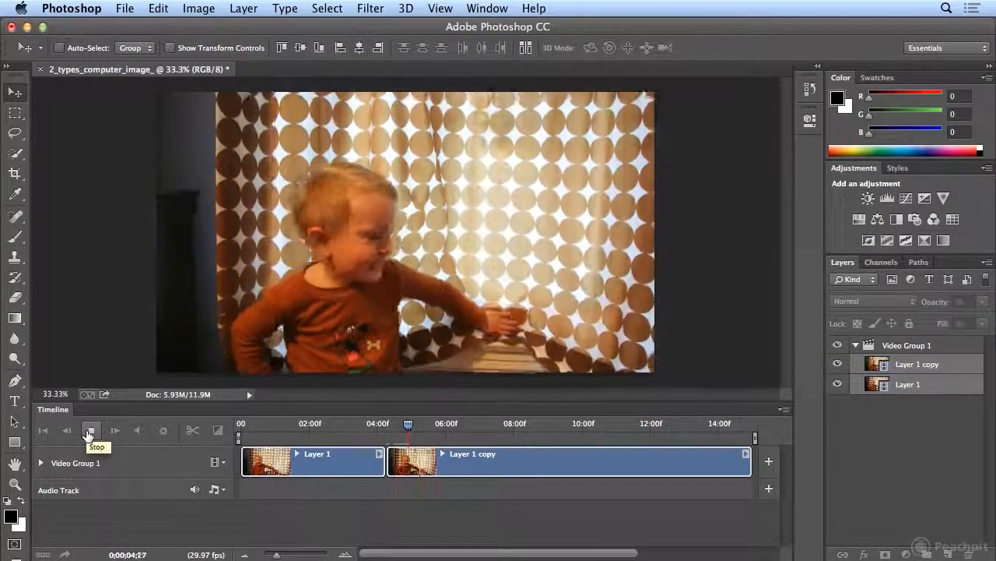
click(89, 431)
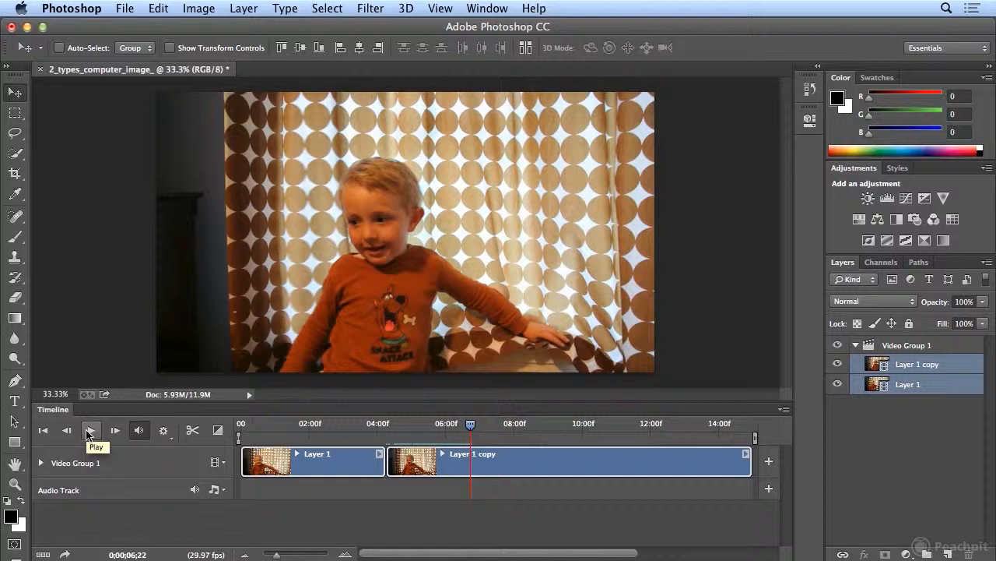
click(473, 429)
drag(471, 429, 469, 430)
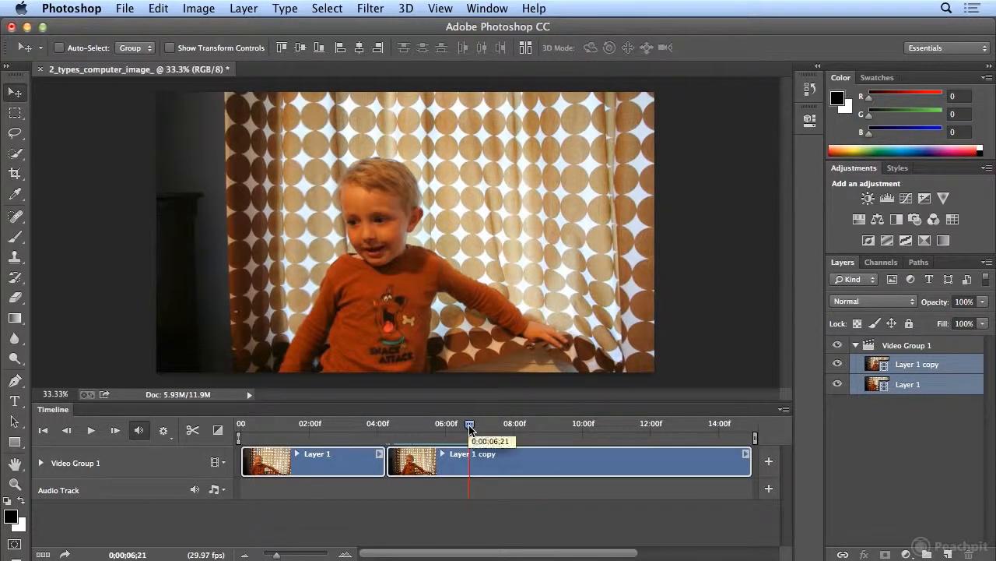
key(space)
key(space)
drag(492, 429, 467, 433)
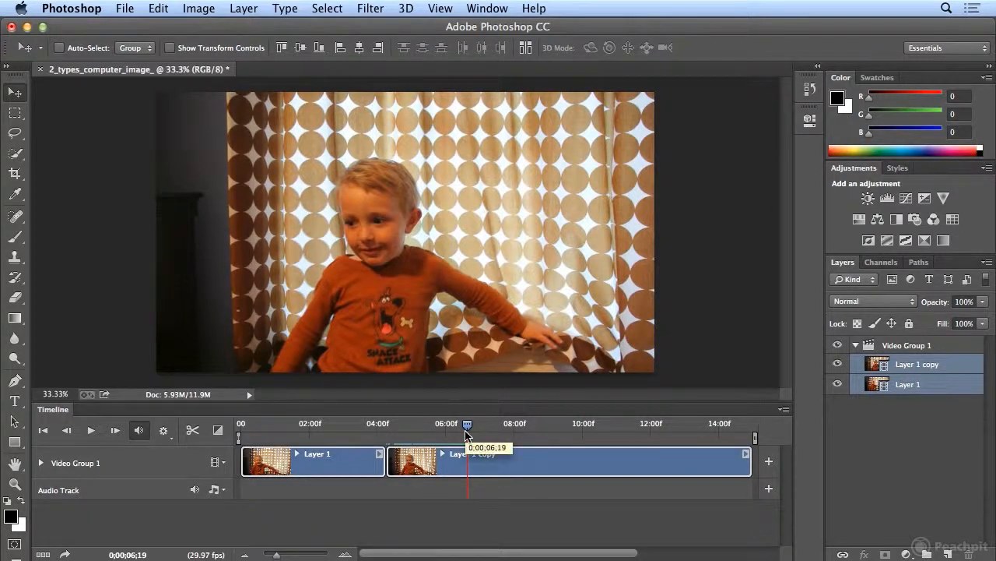
mouse_move(468, 433)
mouse_down()
mouse_move(489, 430)
mouse_move(467, 430)
mouse_up()
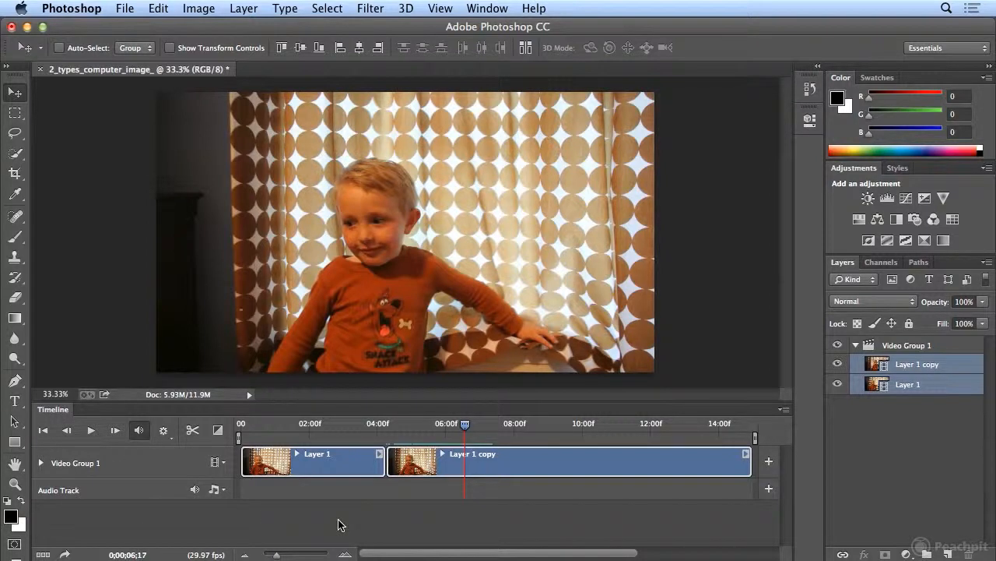
key(space)
drag(487, 430, 465, 436)
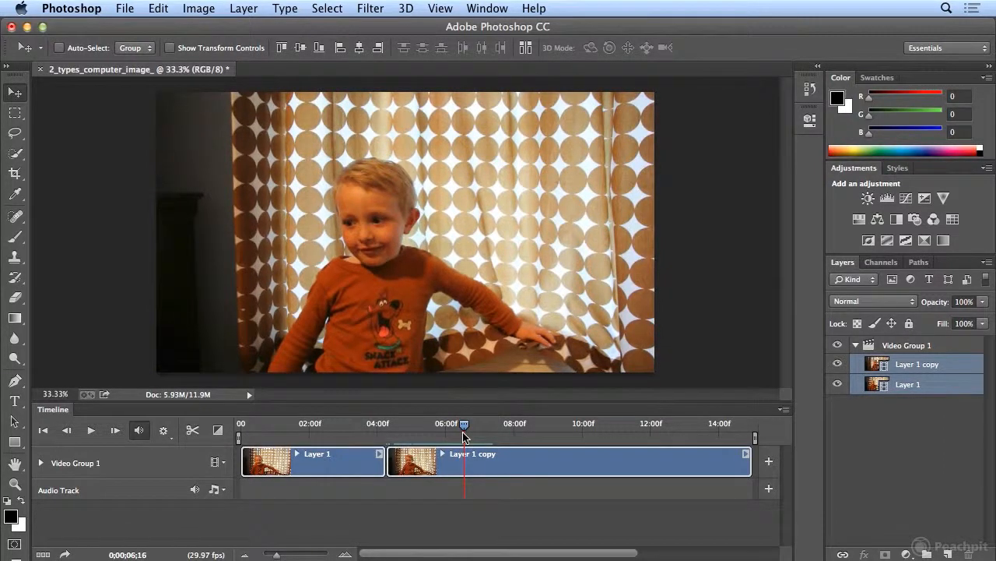
mouse_move(464, 436)
mouse_down()
mouse_move(481, 433)
mouse_move(465, 432)
mouse_up()
click(193, 436)
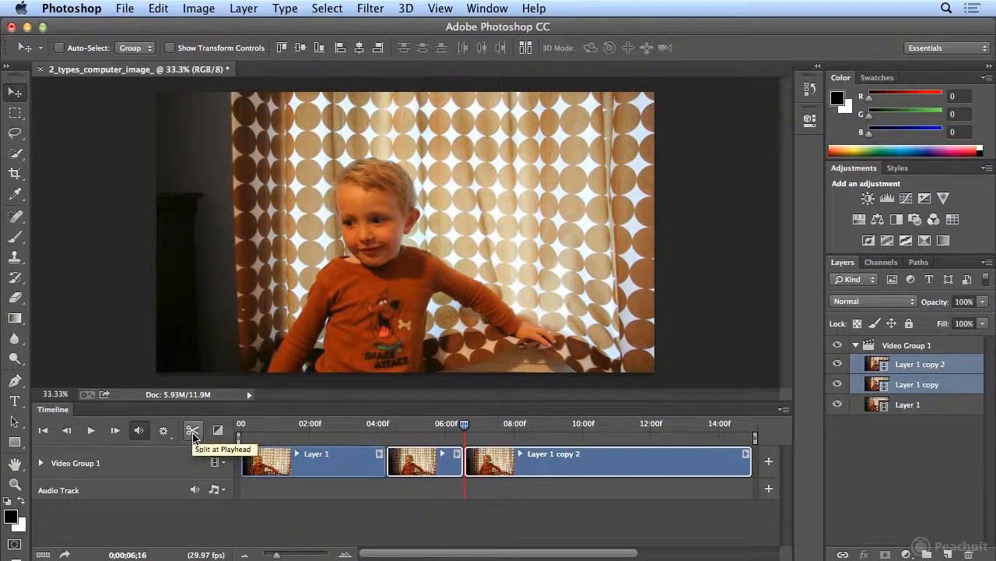
- Delete the short middle clip between the two cuts and play back the edited video from the beginning
click(420, 464)
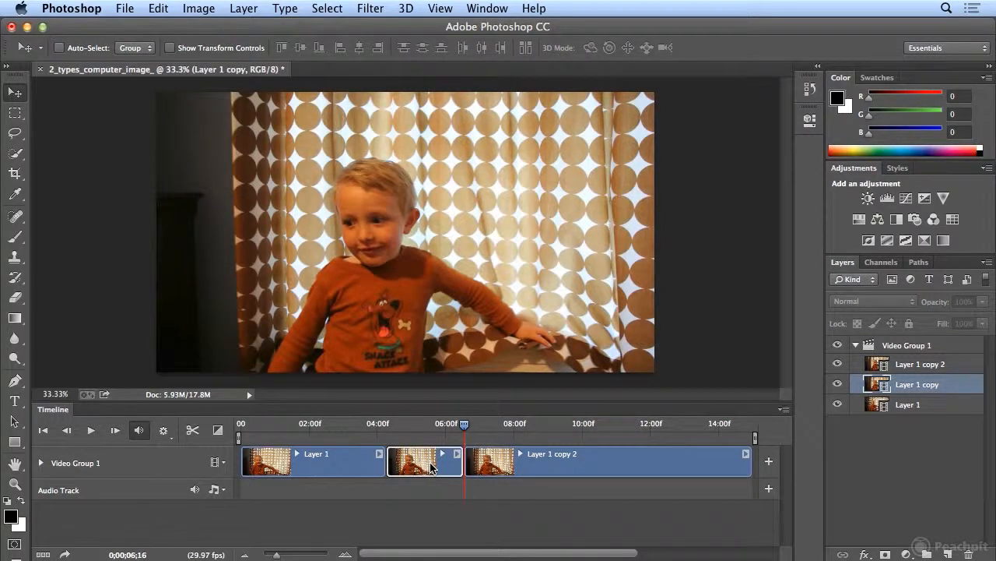
key(Delete)
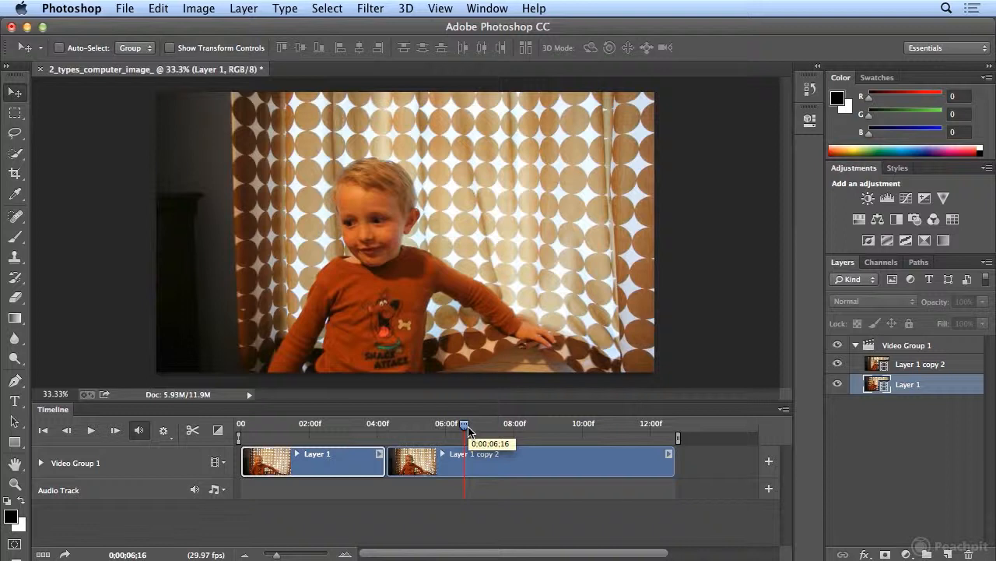
drag(468, 430, 235, 440)
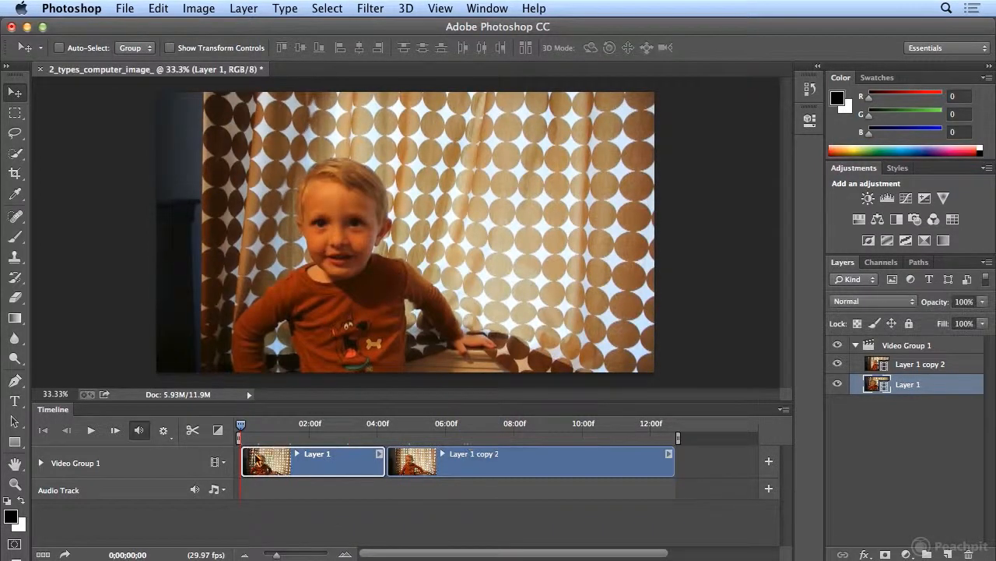
click(91, 430)
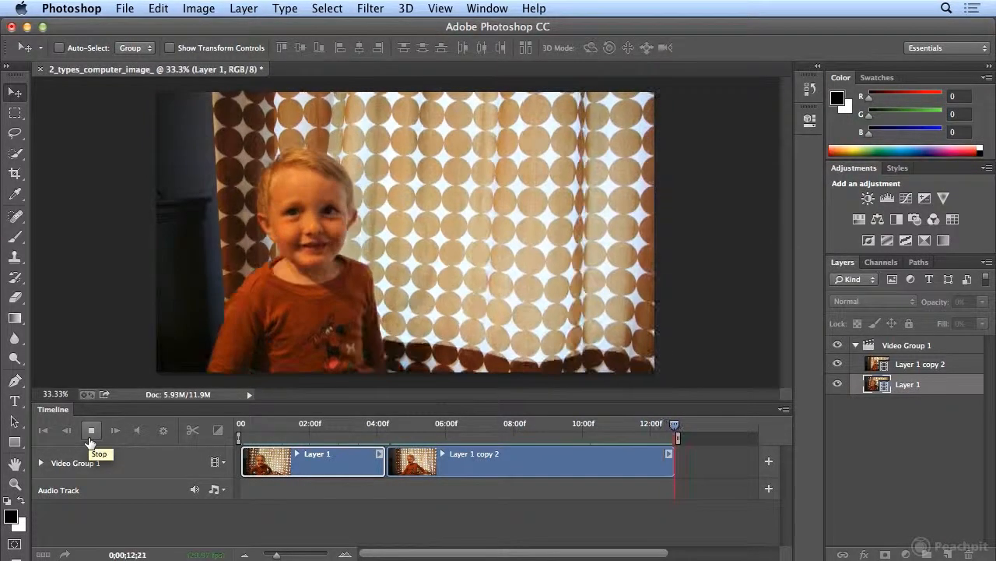
click(89, 436)
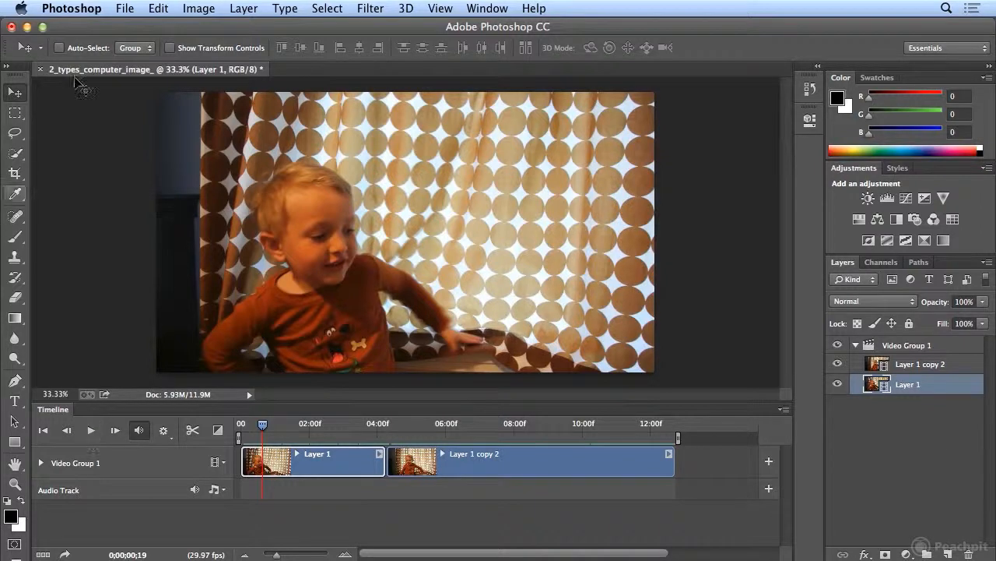
- Save the project in Photoshop format as 2_types_computer_image_end.psd in the child_graphic_movies folder, with layers and Maximize Compatibility kept on
click(125, 8)
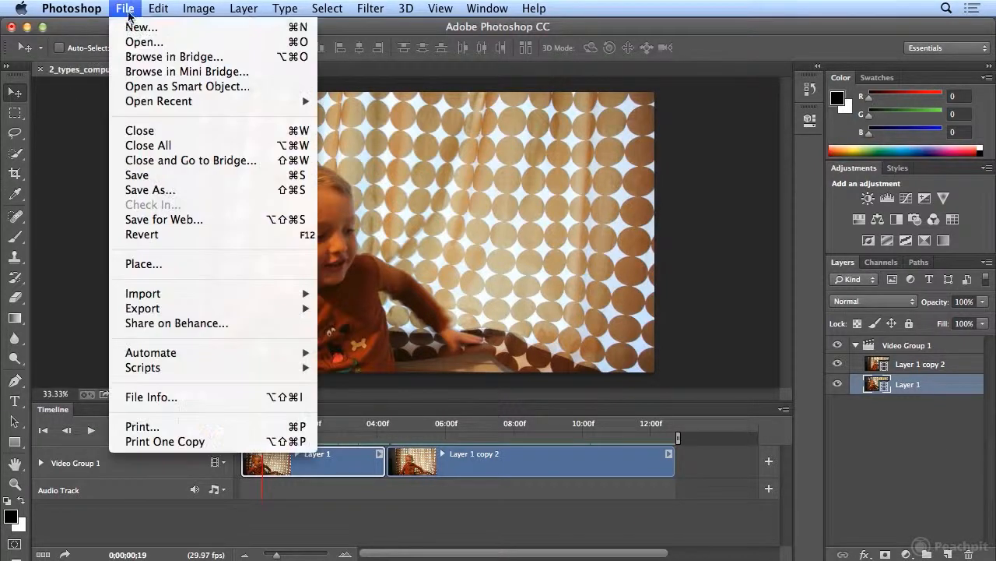
click(153, 191)
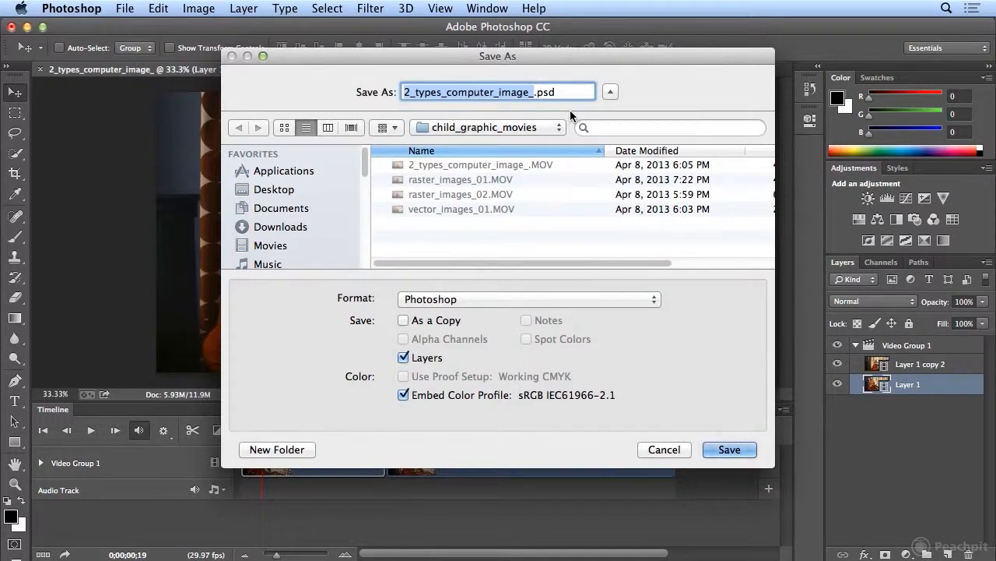
click(556, 93)
key(Left)
key(Left)
key(Left)
key(Left)
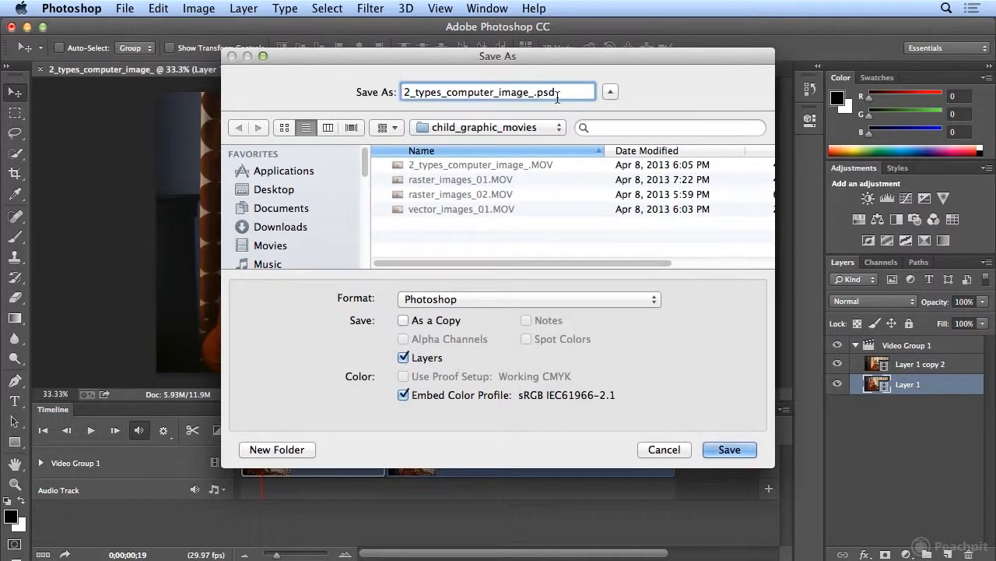
text(end)
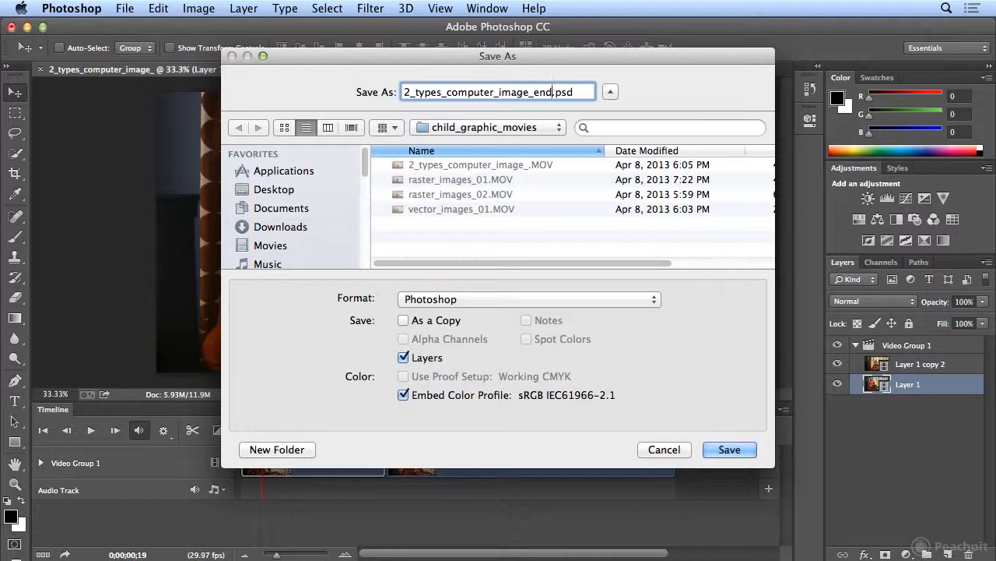
click(752, 447)
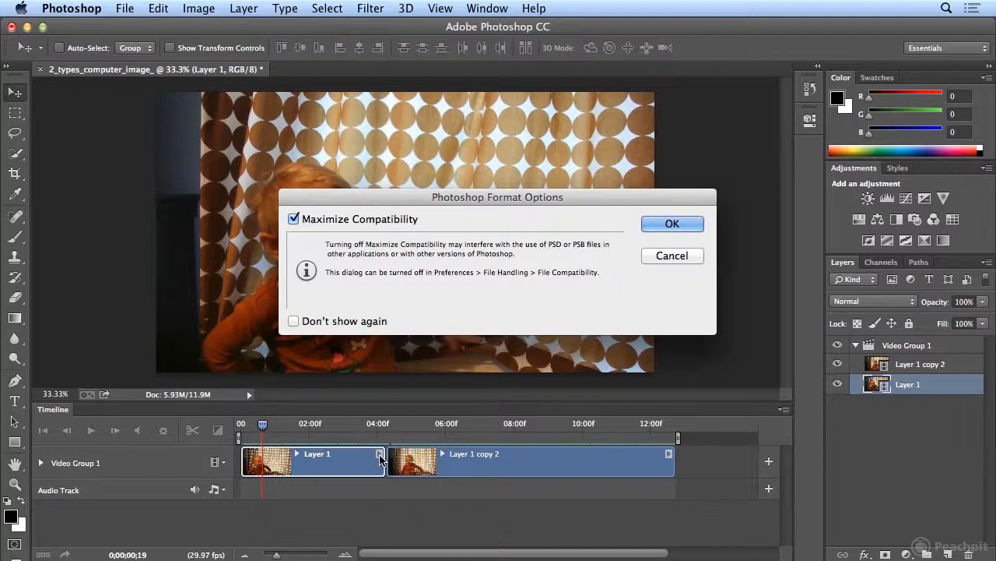
click(674, 225)
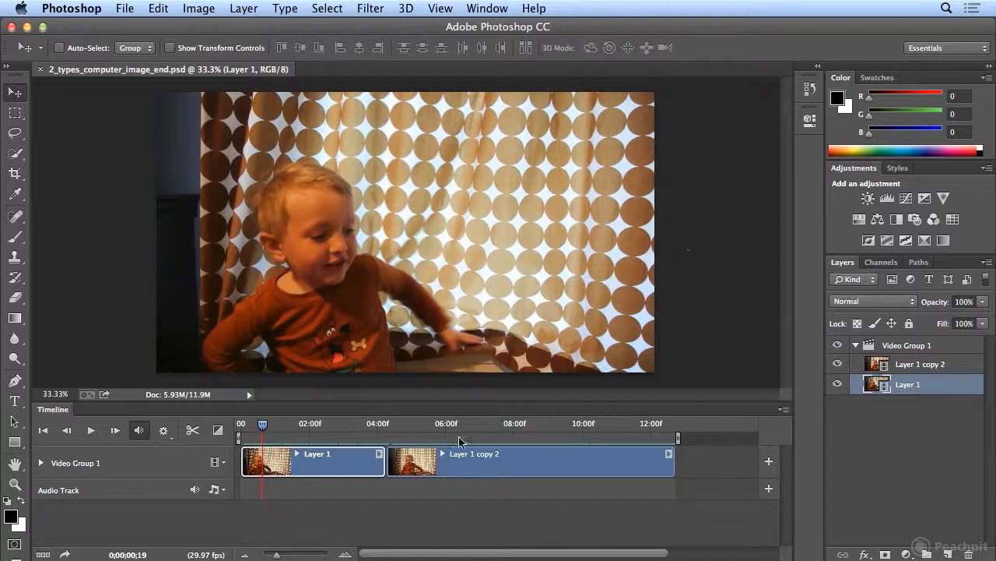
- Add a Cross Fade transition with a duration of 2 s at the cut between the two video clips
drag(263, 425, 377, 428)
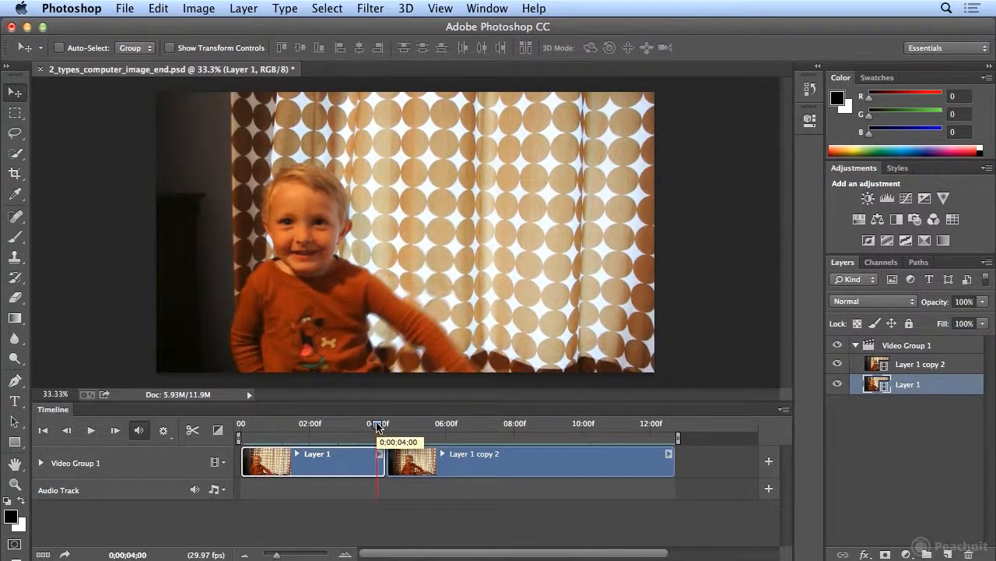
click(217, 430)
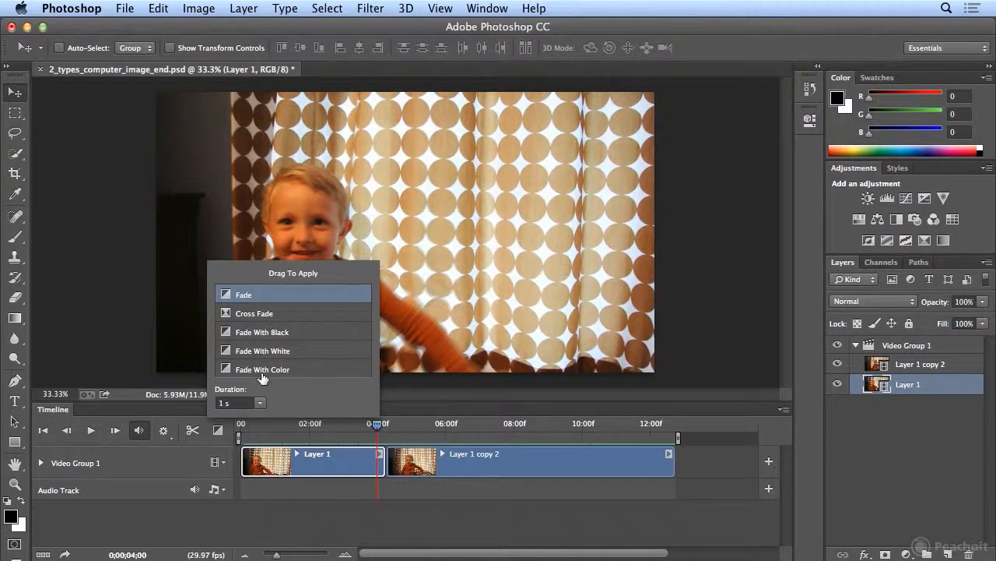
click(236, 402)
text(2)
drag(255, 317, 385, 463)
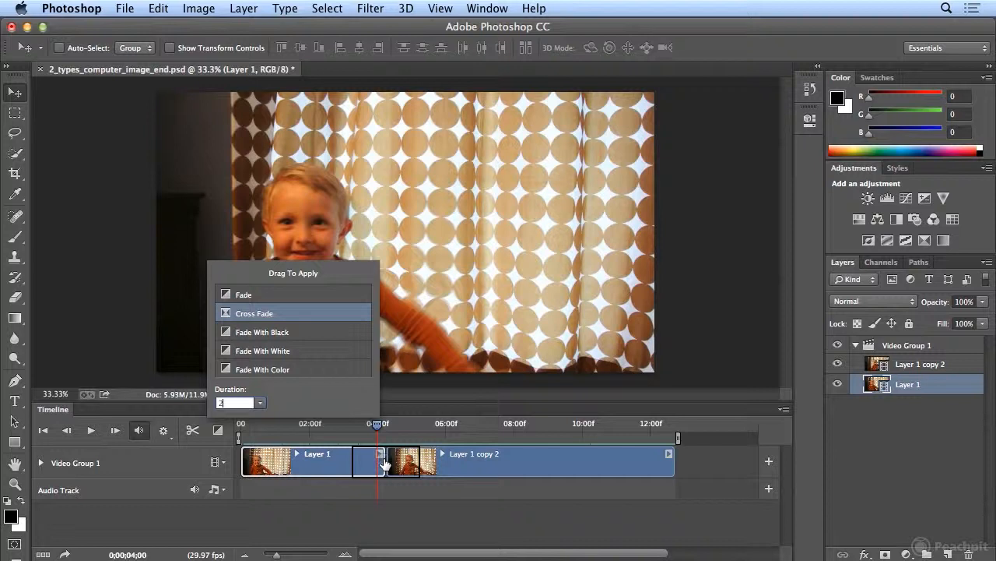
drag(384, 464, 382, 459)
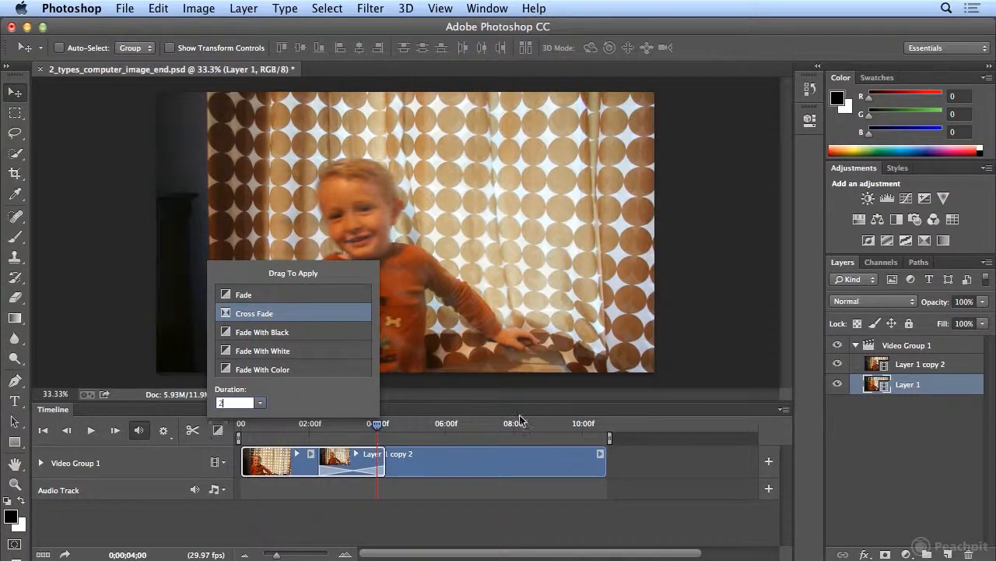
click(278, 421)
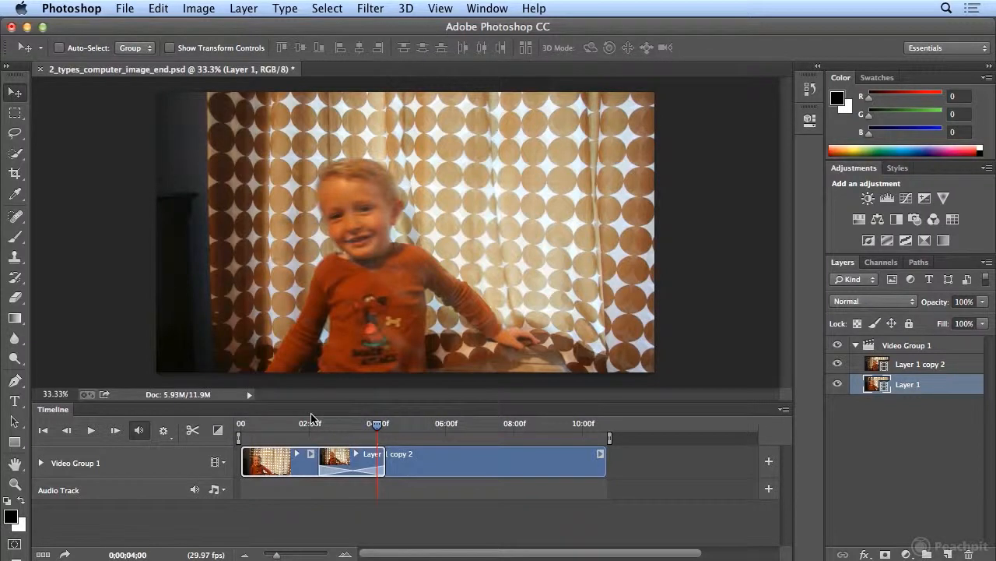
- Play the video from the beginning through the cross fade to check the transition
drag(378, 424, 227, 423)
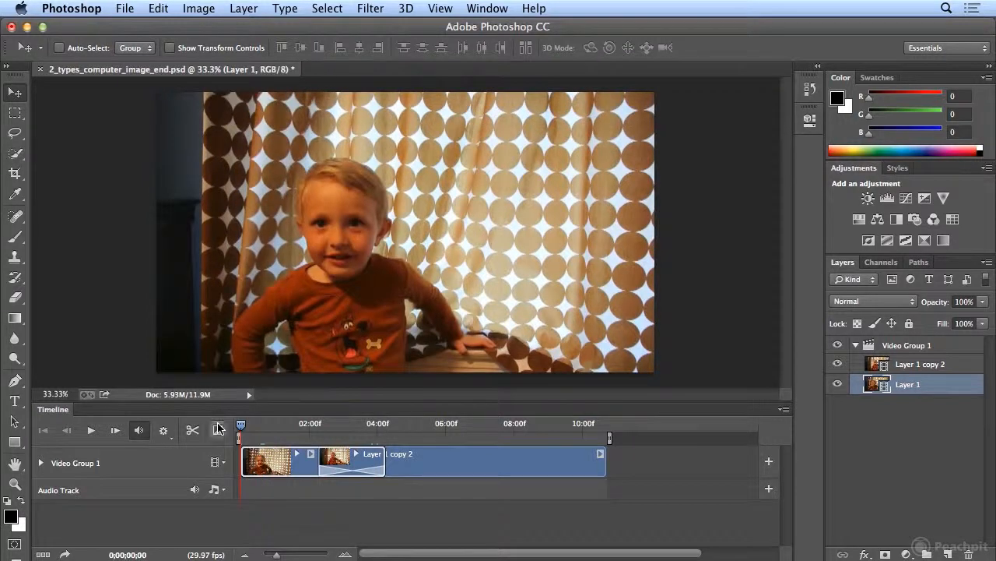
click(91, 430)
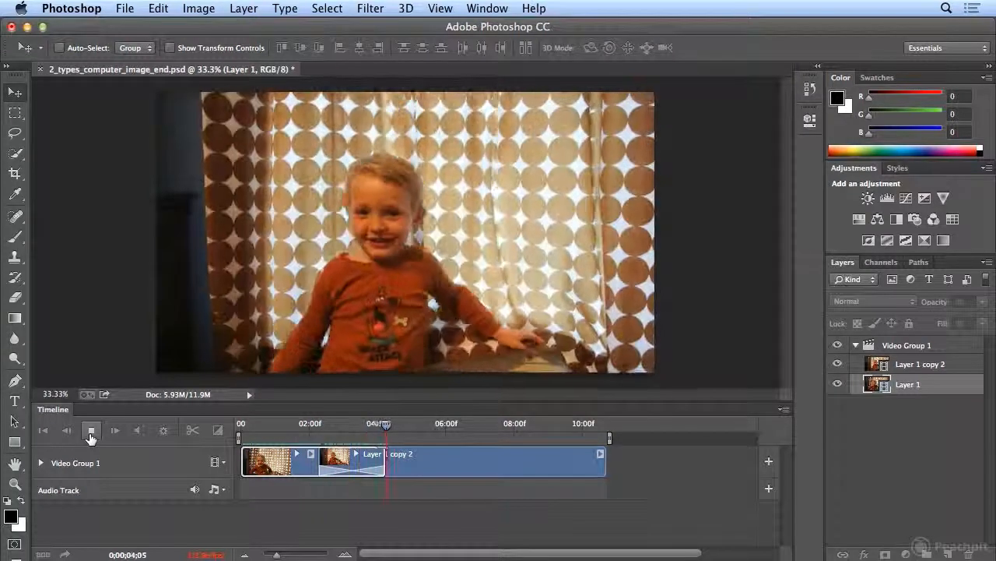
click(91, 431)
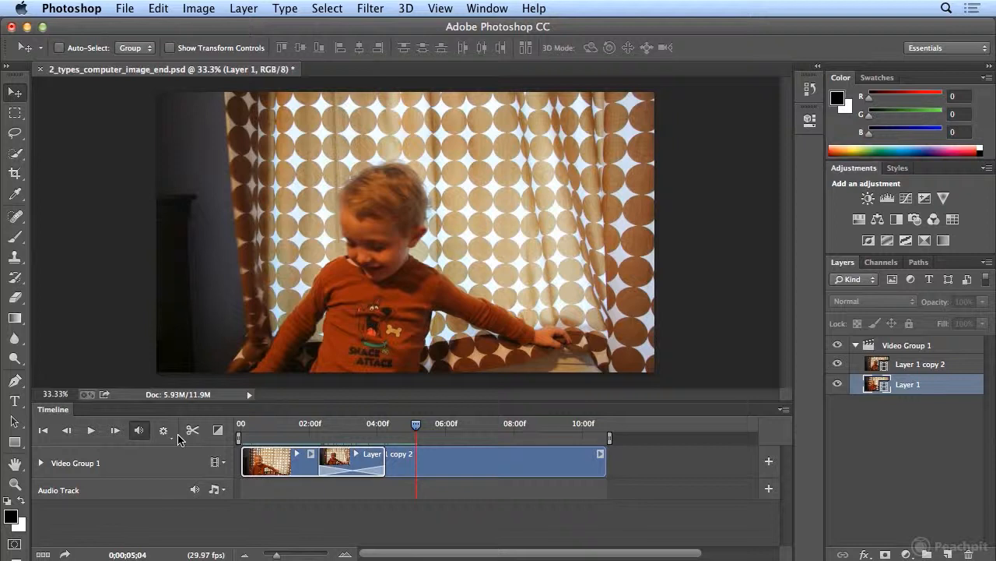
- Select the first clip and extend its end slightly later on the timeline
click(411, 466)
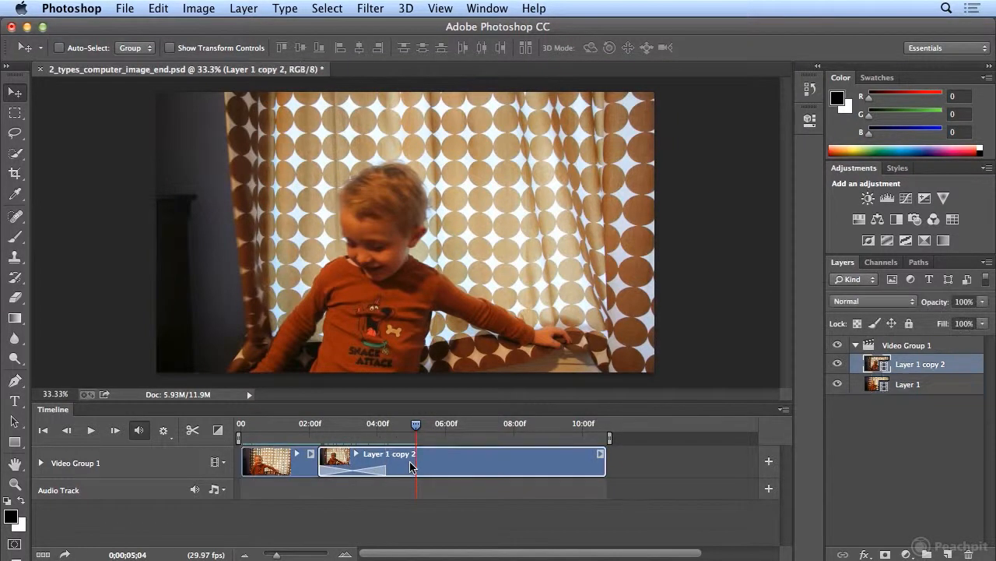
click(319, 467)
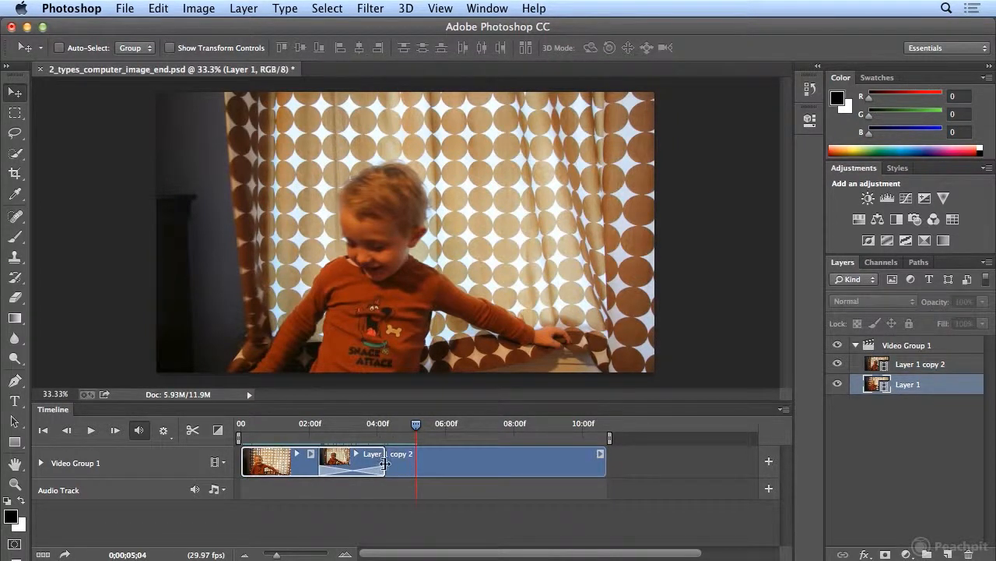
drag(384, 463, 396, 460)
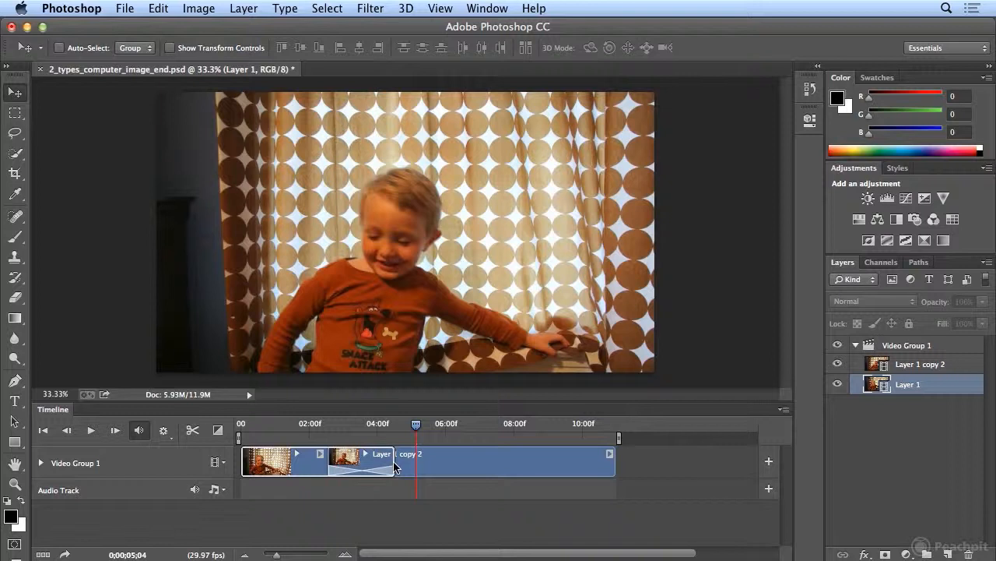
- Move the playhead into the transition at 0;00;03;16 and set the cross fade's duration to 1 s
drag(416, 425, 362, 425)
click(355, 470)
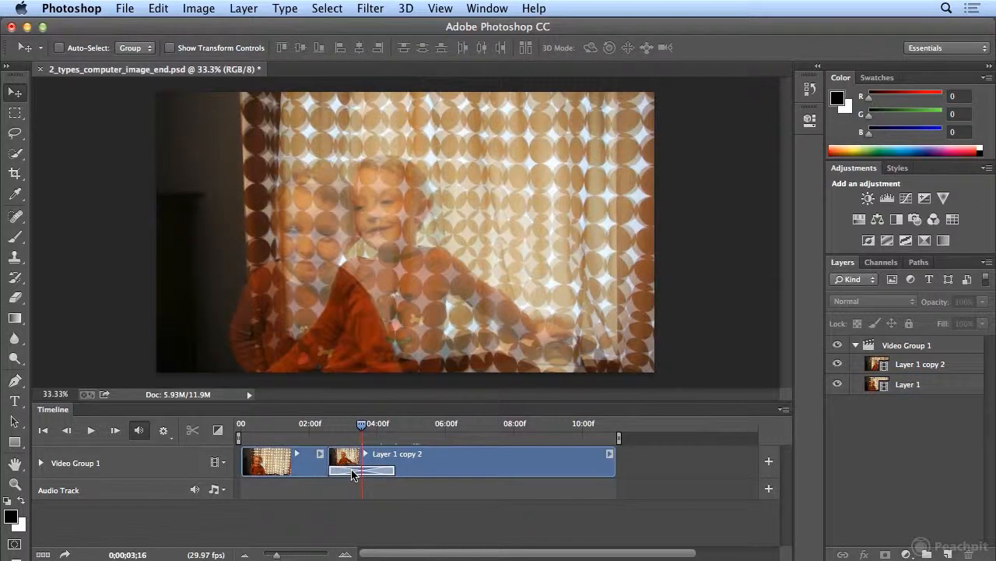
right_click(347, 472)
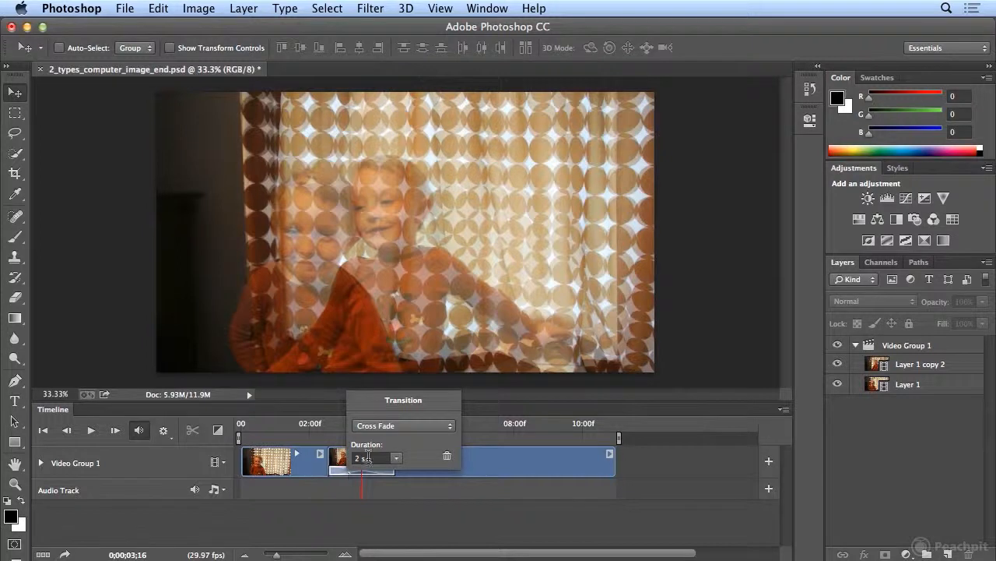
double_click(375, 458)
text(1)
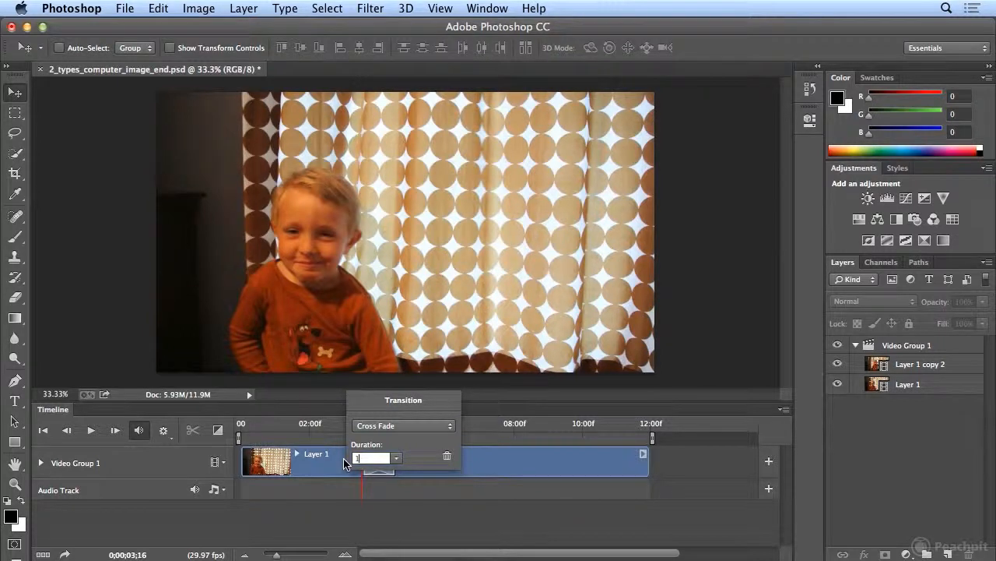
click(431, 469)
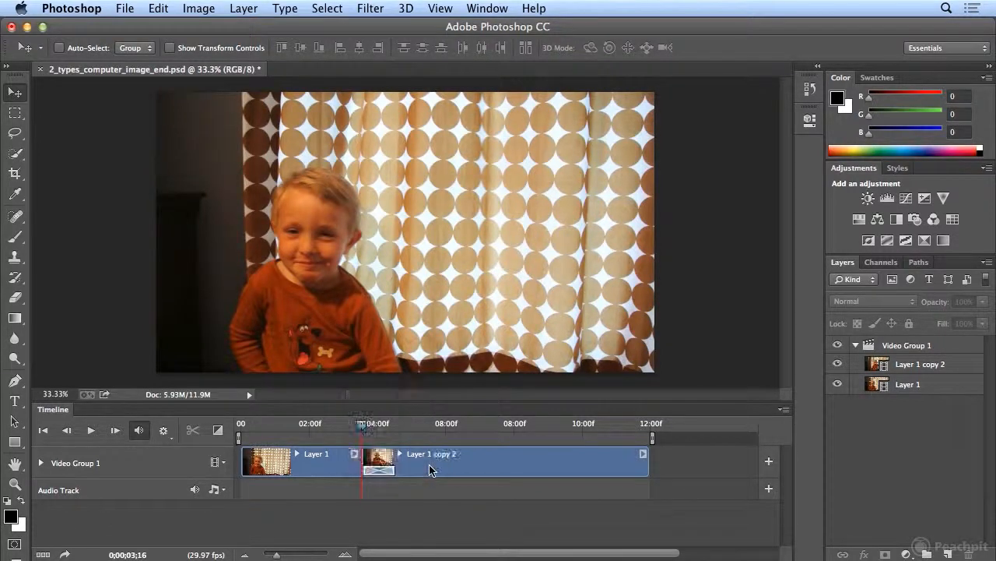
- Replay the video from 0;00;02;02 through the shortened cross fade to review it
drag(363, 432, 310, 441)
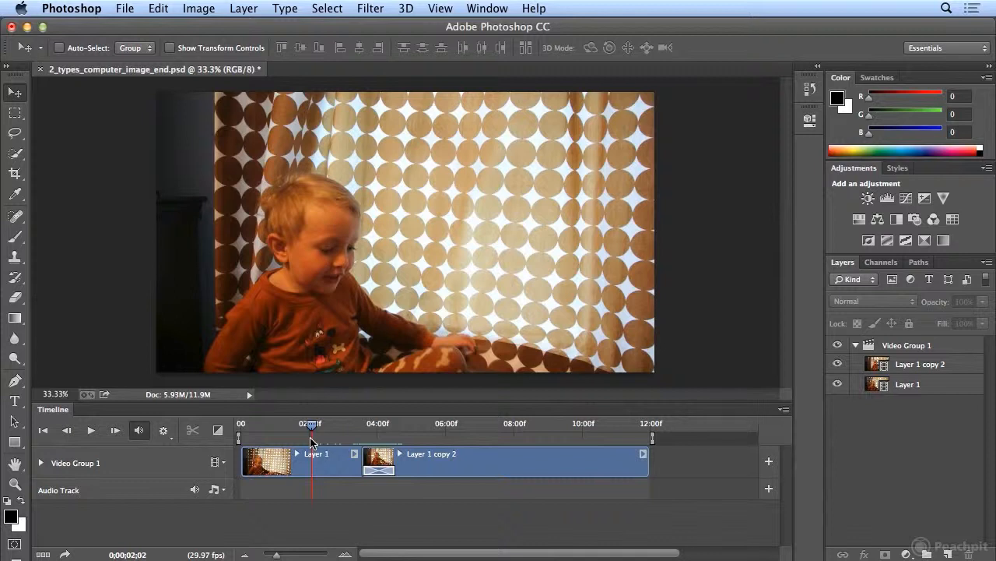
key(space)
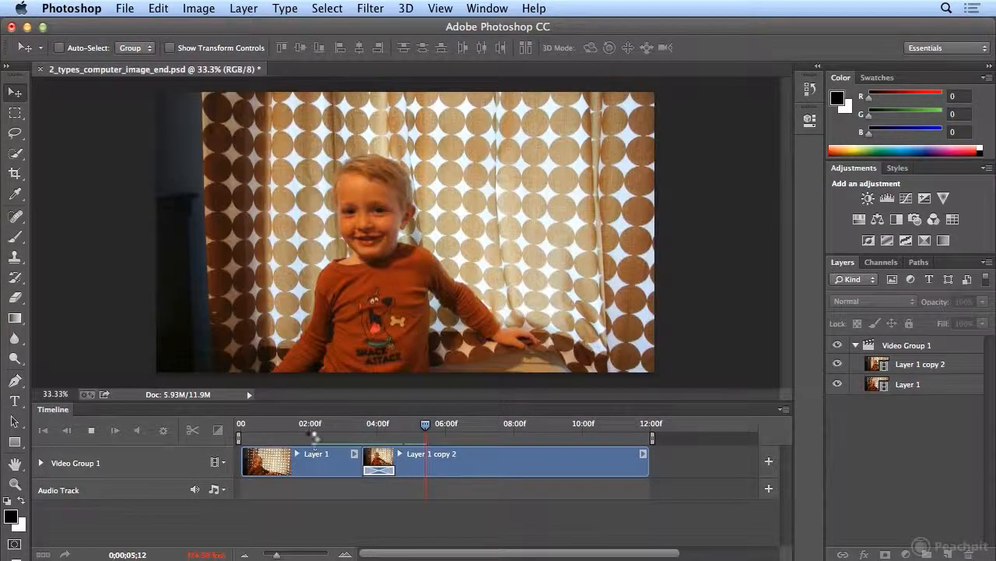
key(space)
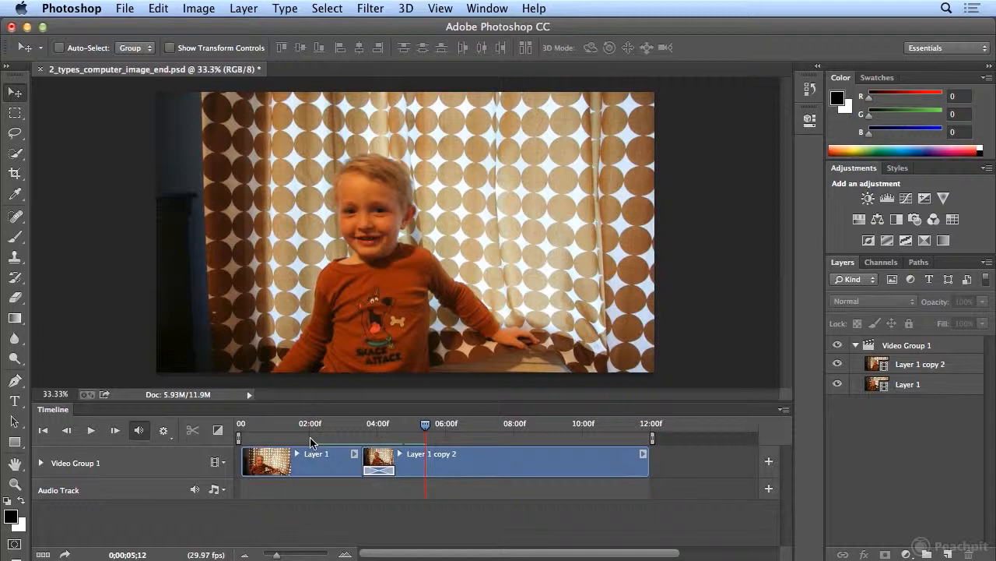